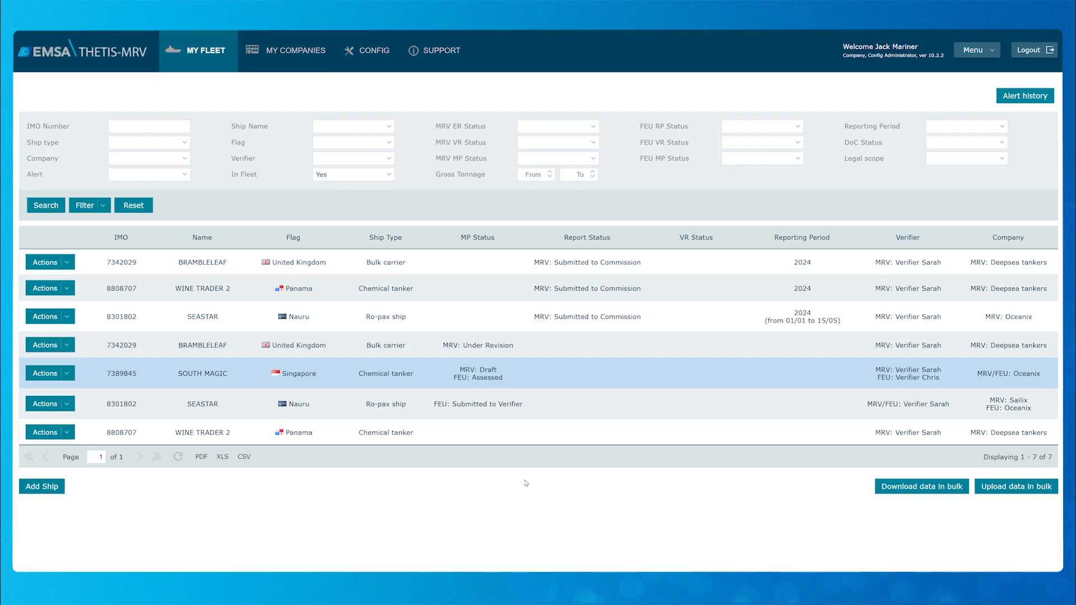
Step: Search the fleet for the ship with IMO number 7389845
left_click(123, 126)
type("7389845")
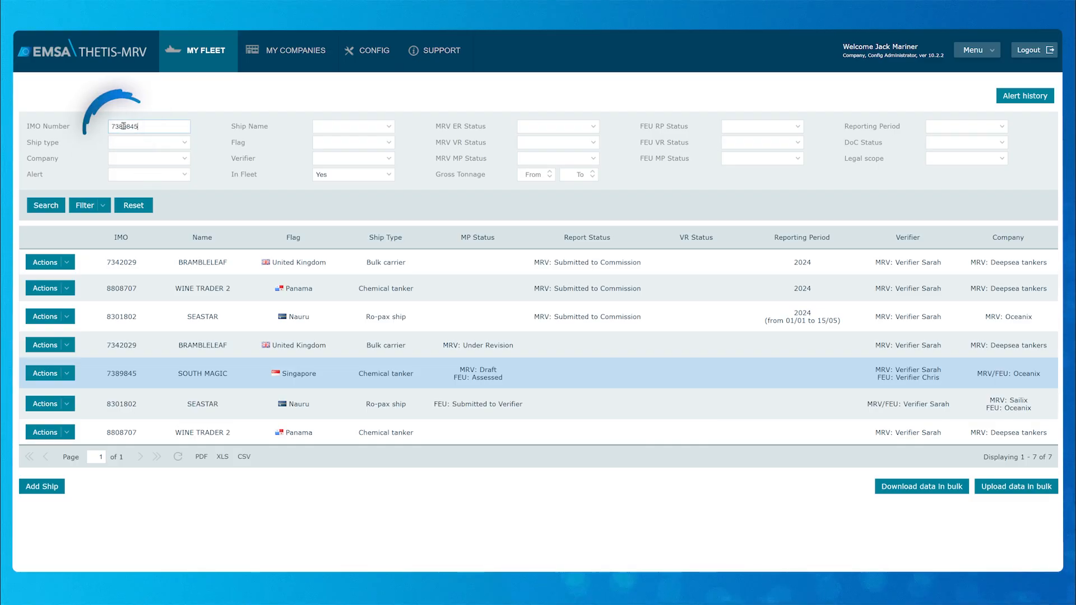
left_click(46, 205)
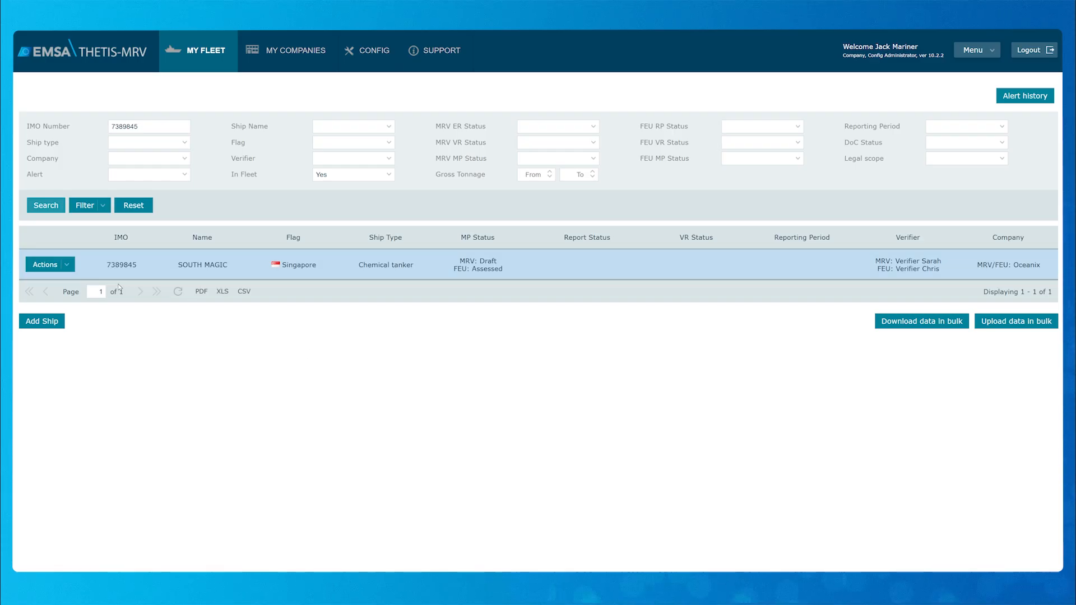
Step: Open the SOUTH MAGIC ship record and check its verifiers for MRV/ETS and Fuel EU Maritime
left_click(69, 265)
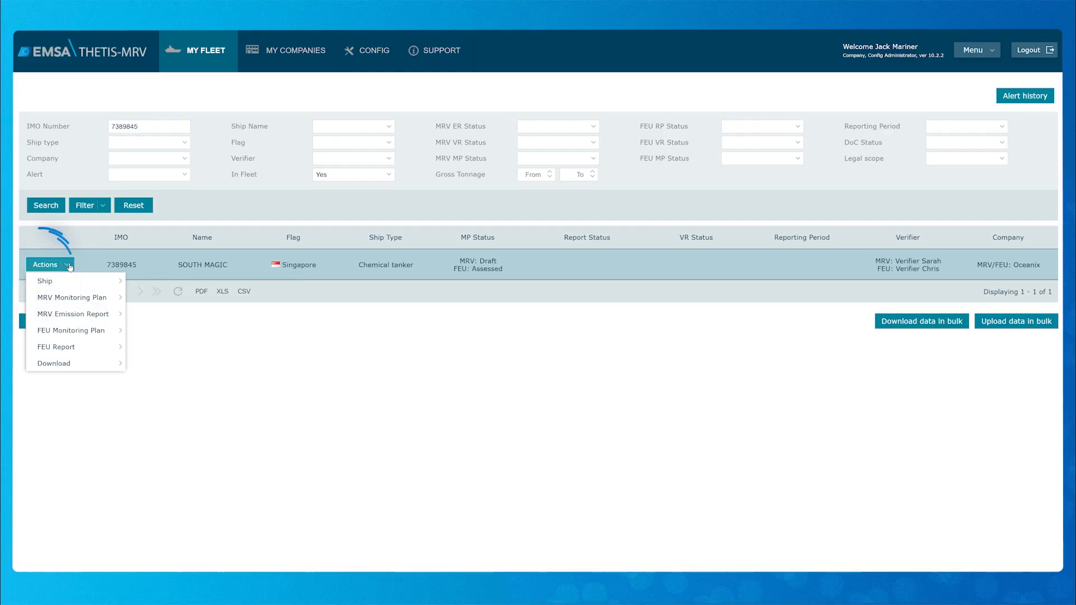
mouse_move(77, 281)
left_click(142, 281)
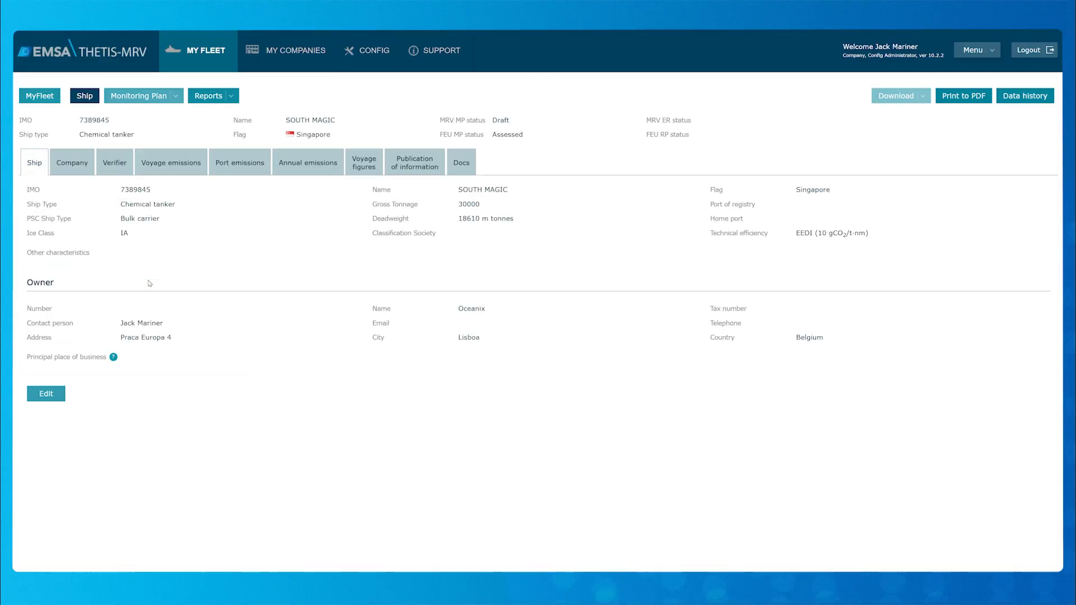
left_click(117, 171)
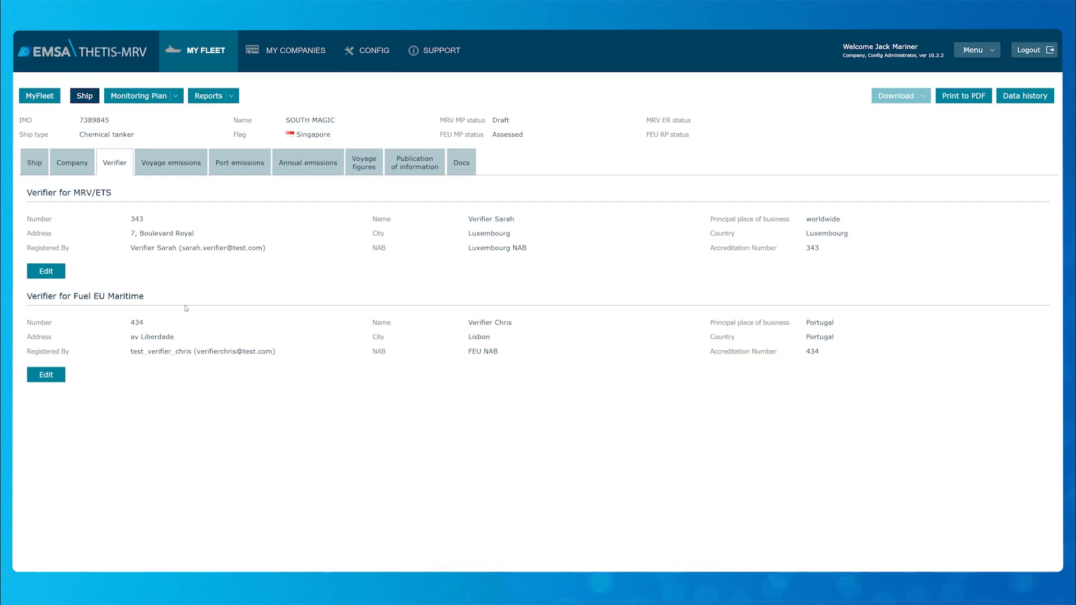
Step: Create a new FEU report for the full 2025 reporting period, without partial reporting, and confirm the period
left_click(232, 97)
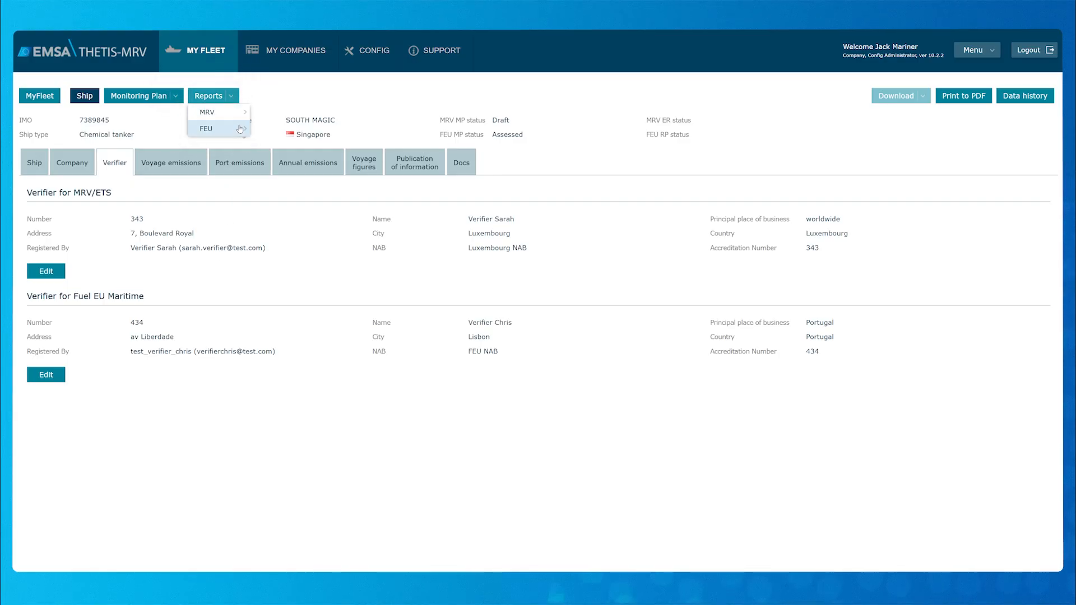
mouse_move(225, 128)
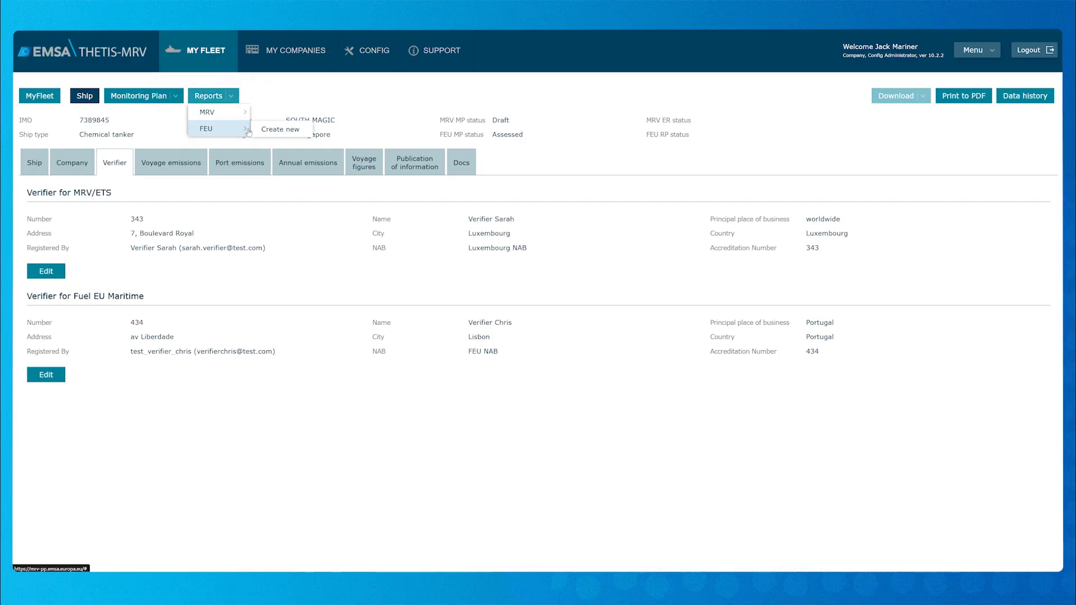
left_click(299, 130)
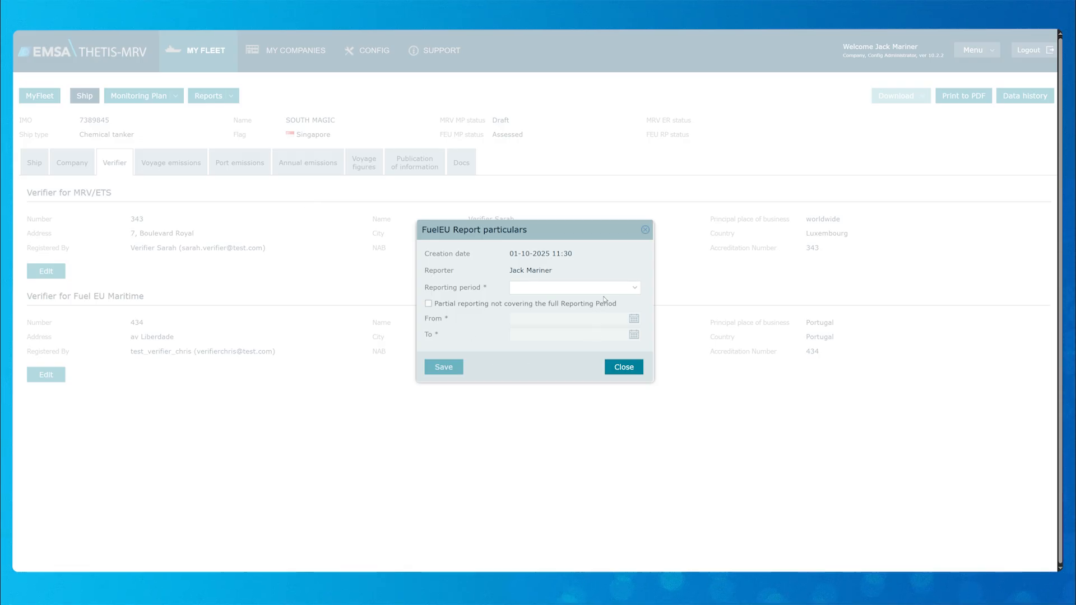
left_click(636, 292)
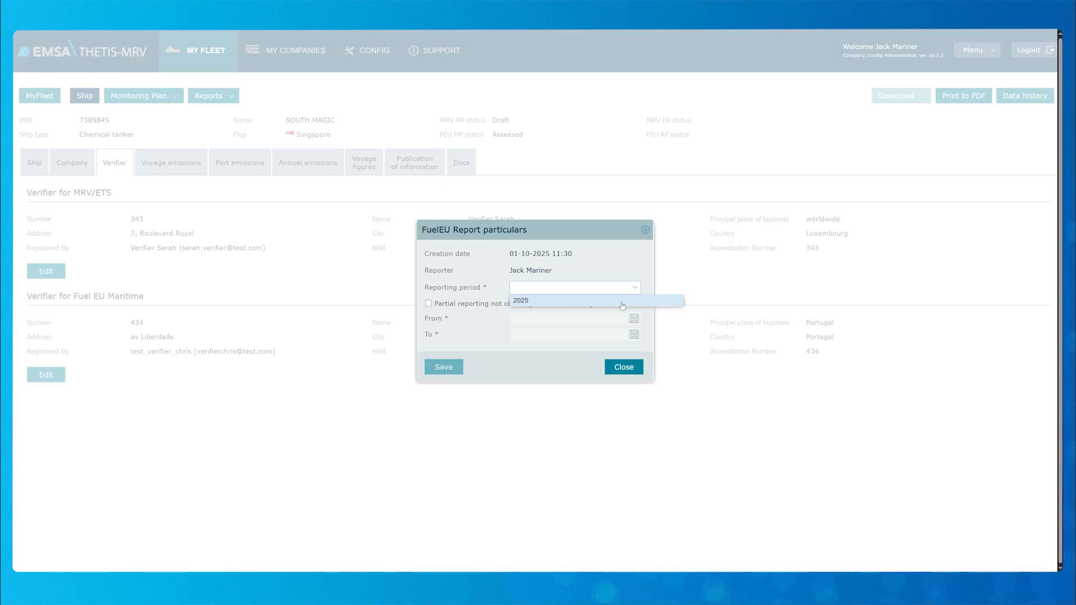
left_click(623, 303)
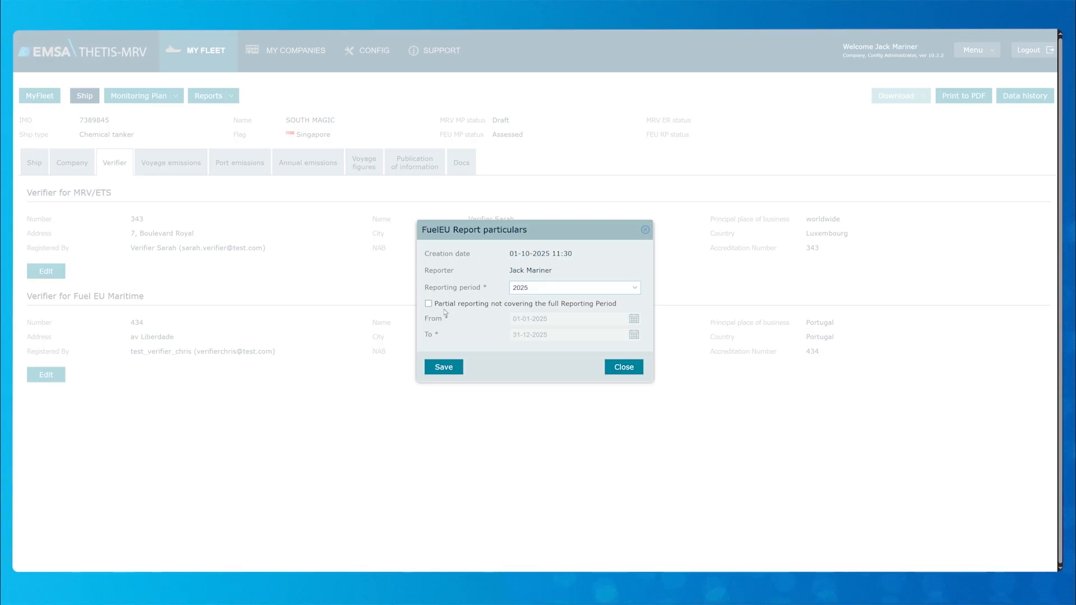
left_click(429, 304)
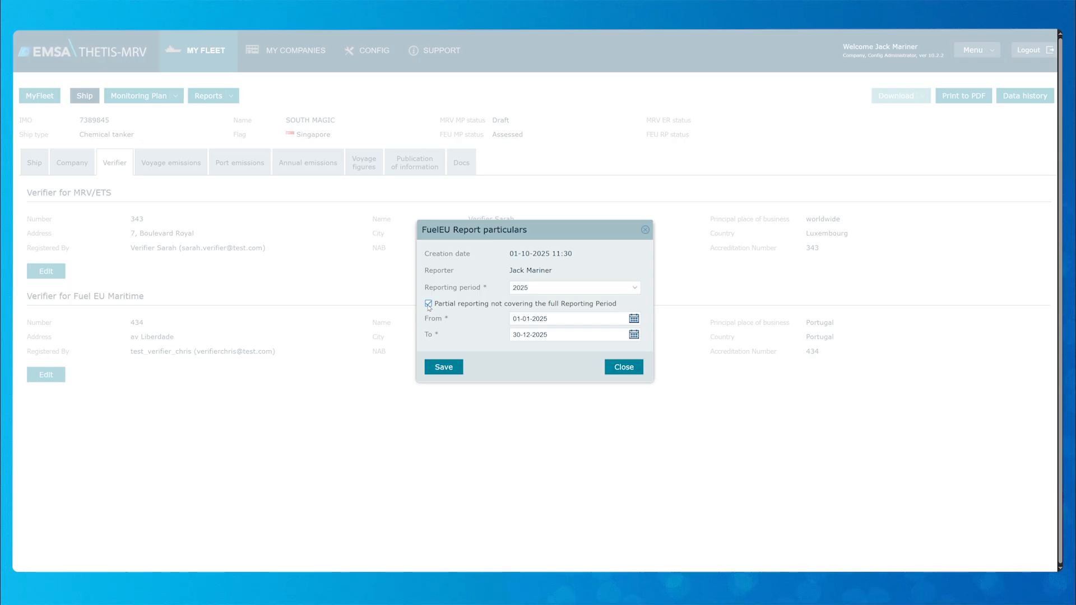
left_click(428, 305)
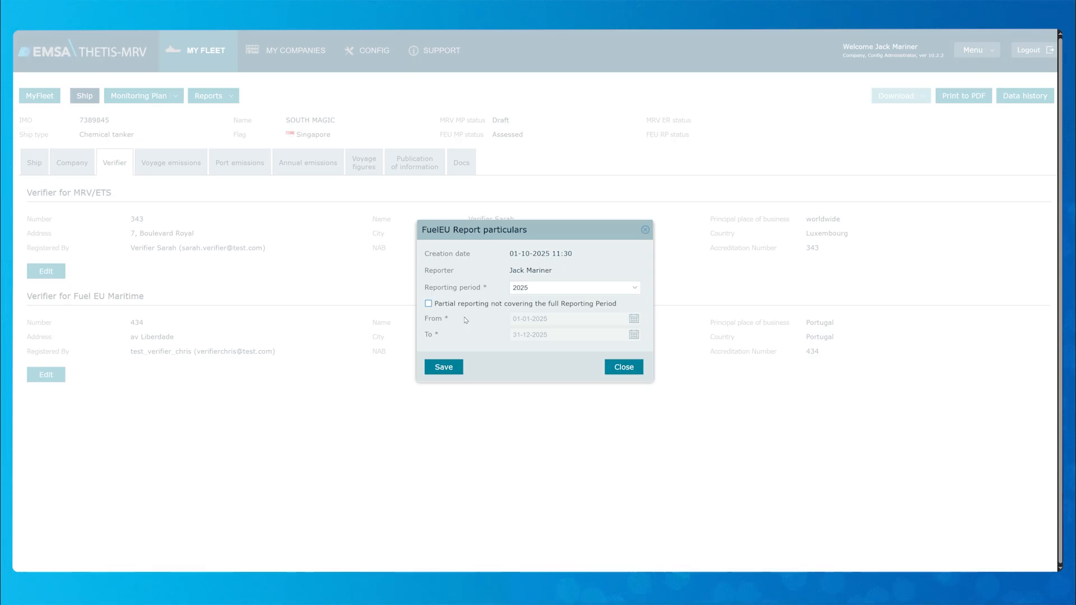
left_click(444, 367)
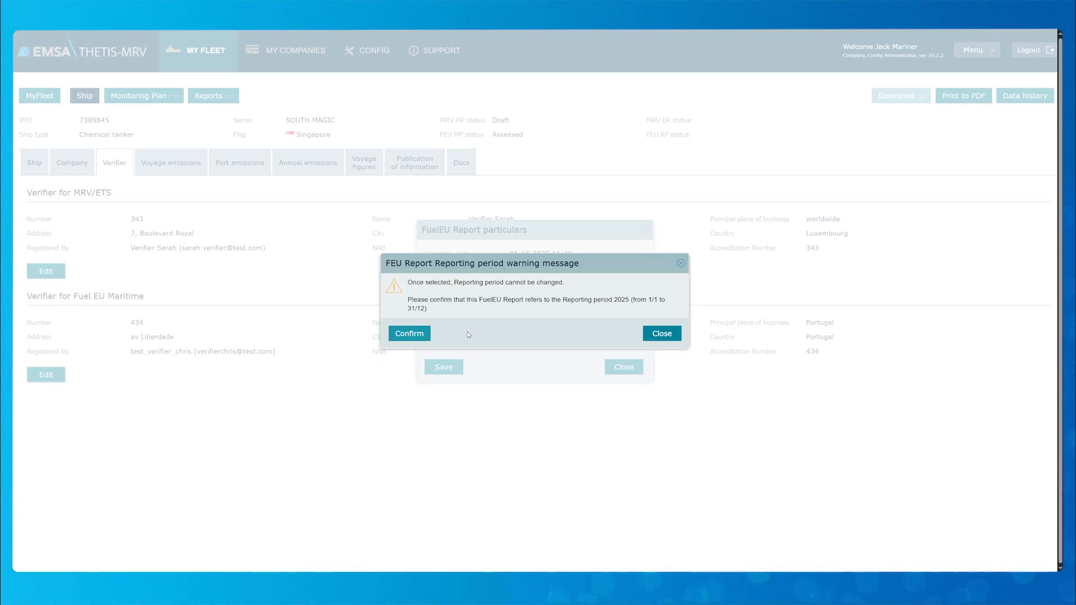
left_click(412, 334)
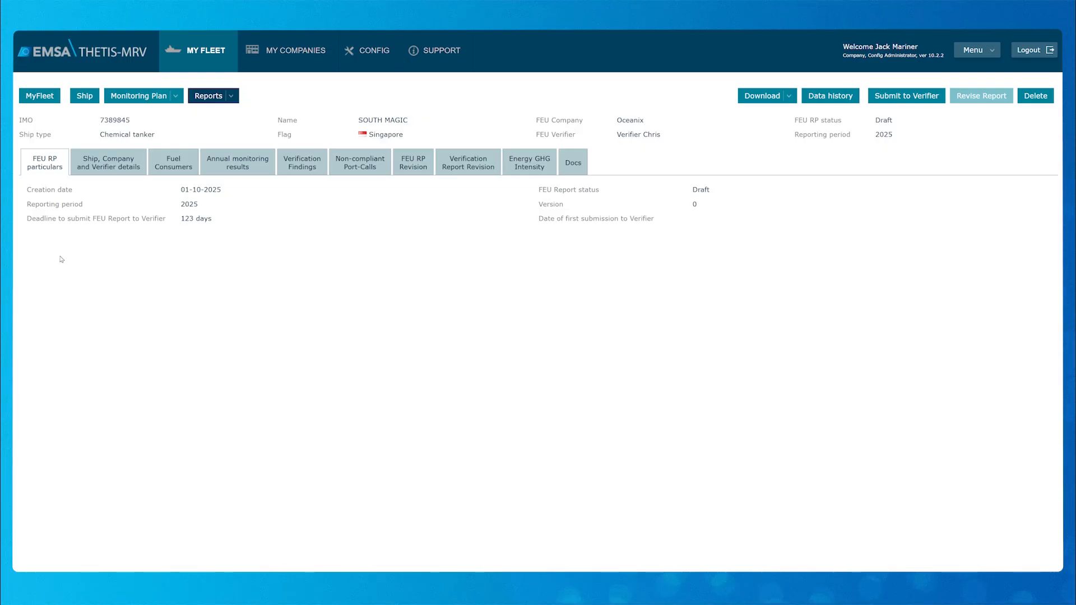
Step: Review the FEU report's particulars and its ship, company and verifier details
left_click(43, 173)
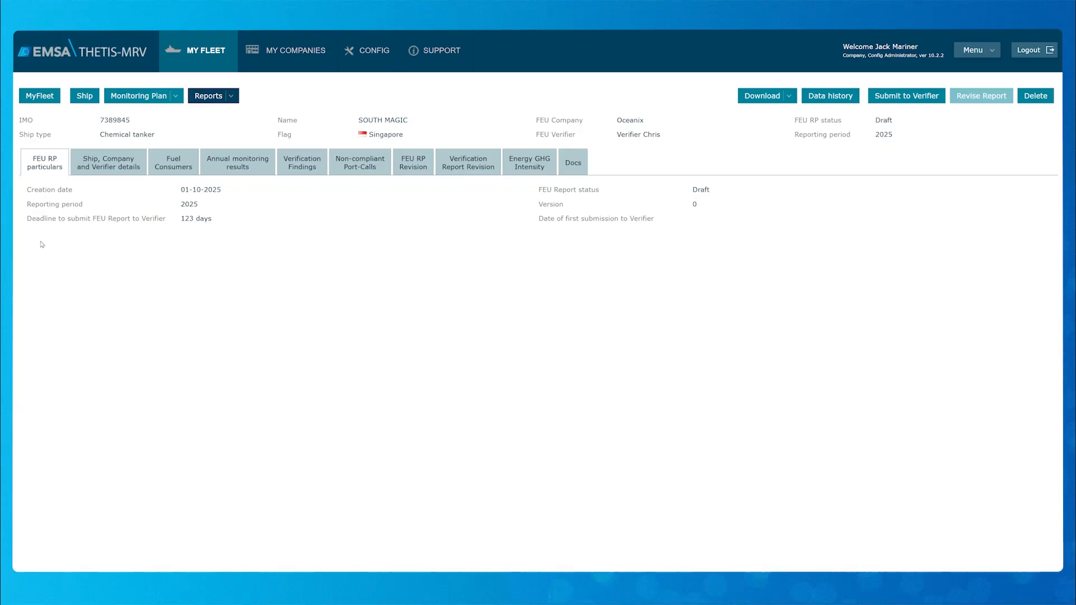
left_click(108, 167)
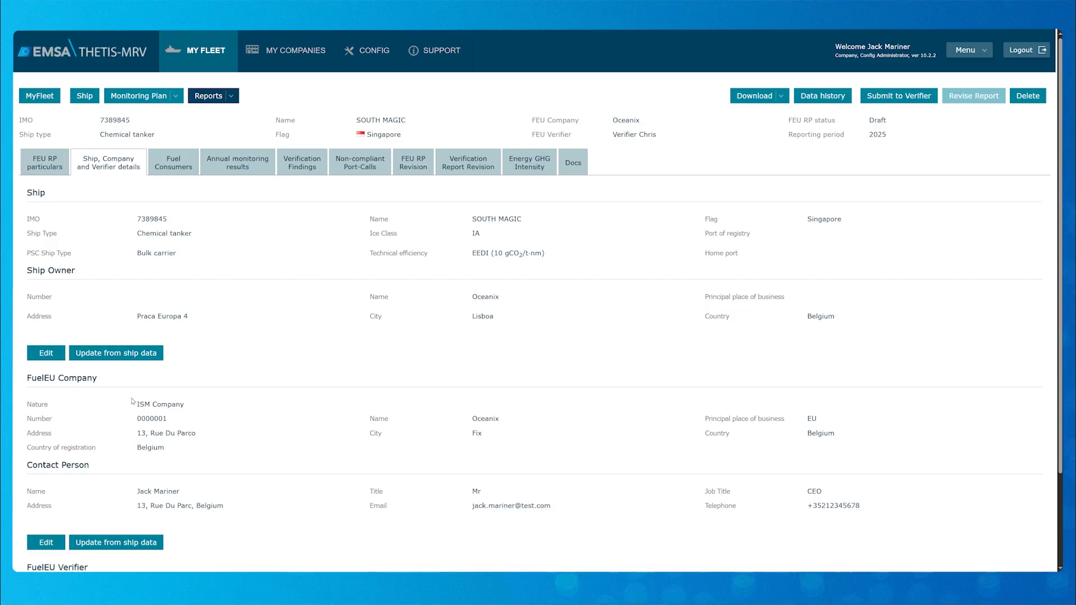
left_click(116, 360)
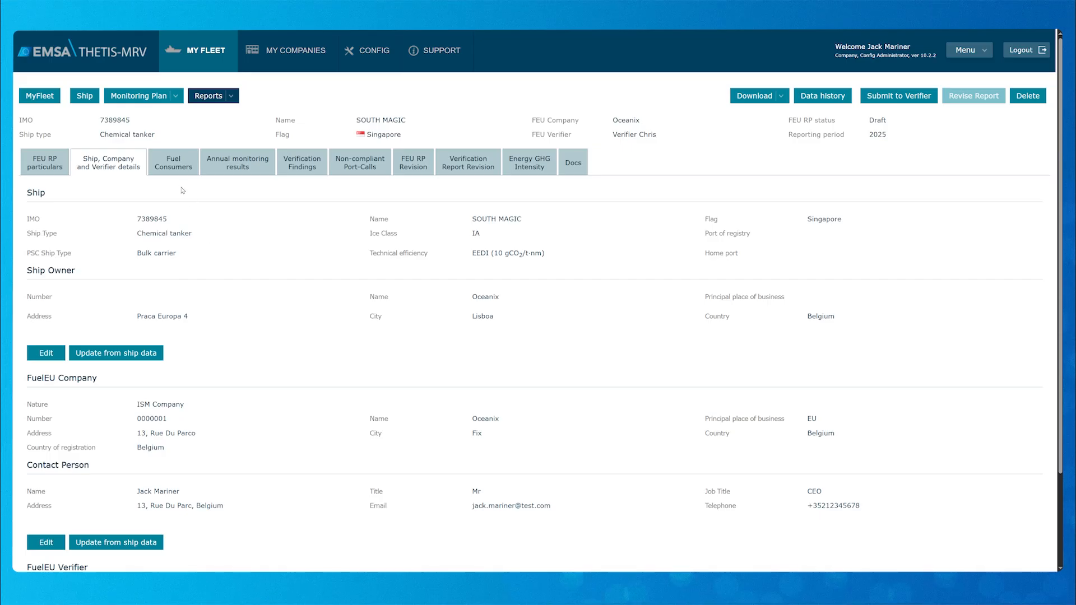
Step: Load the report's fuel consumers table from the FuelEU monitoring plan and confirm overriding the existing data
left_click(174, 167)
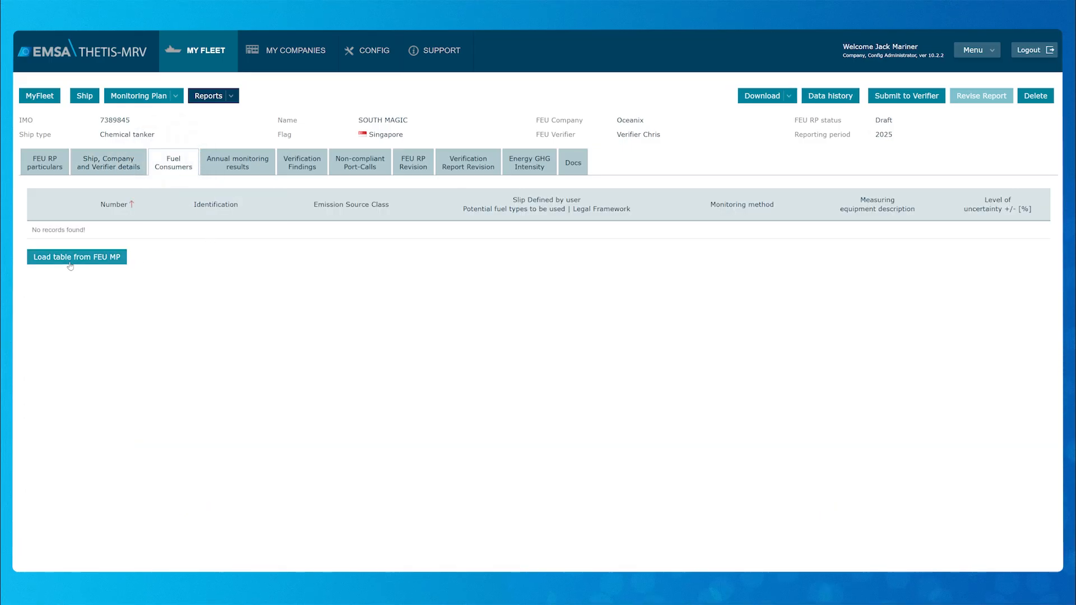
left_click(71, 262)
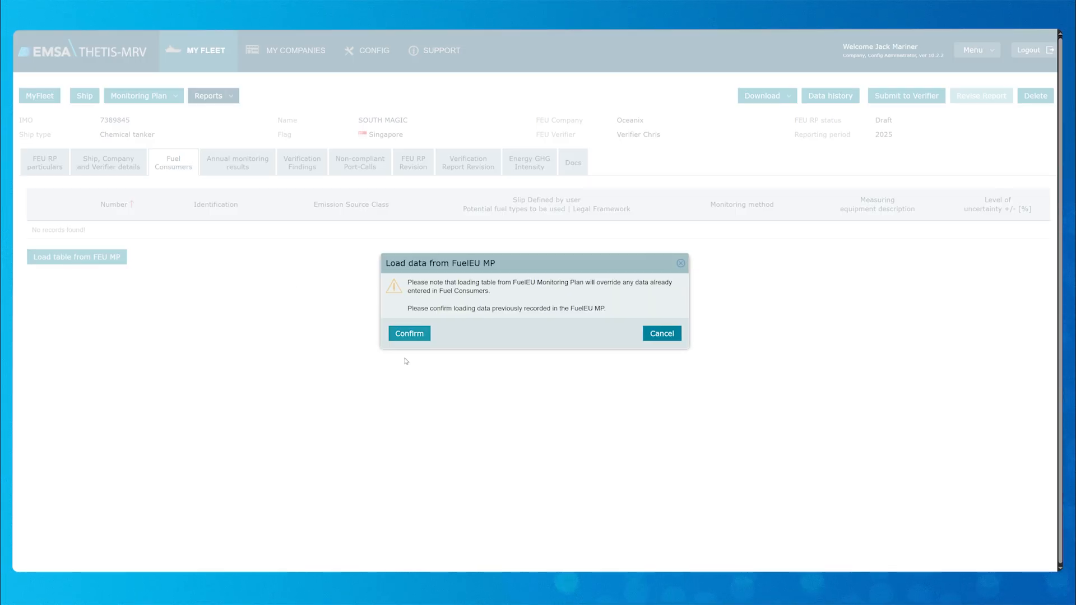
left_click(410, 339)
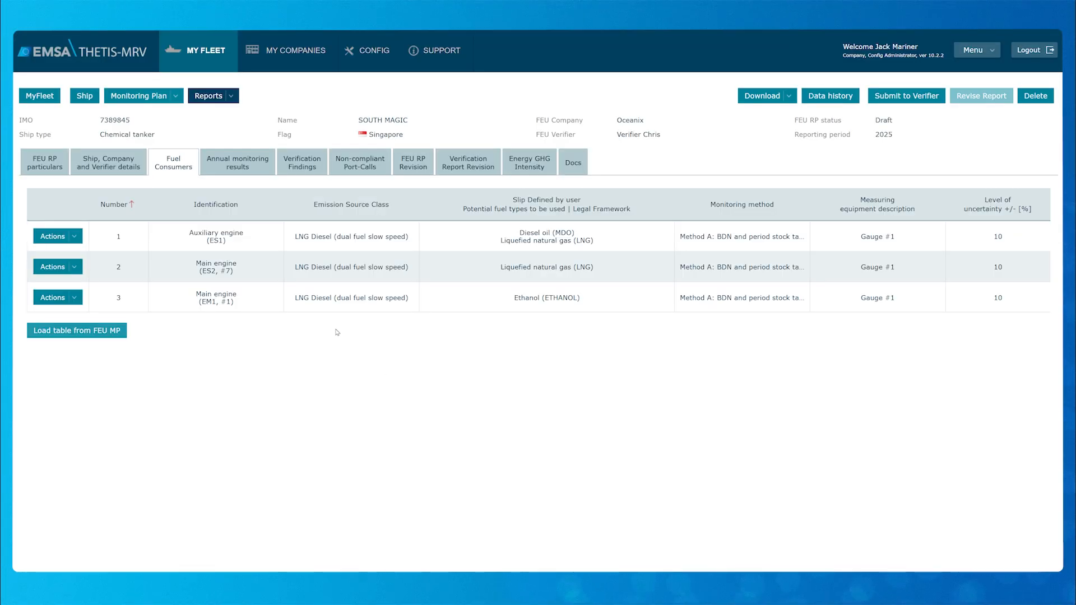
Step: View the details of the auxiliary engine ES1 fuel consumer, and close them
left_click(74, 237)
left_click(51, 253)
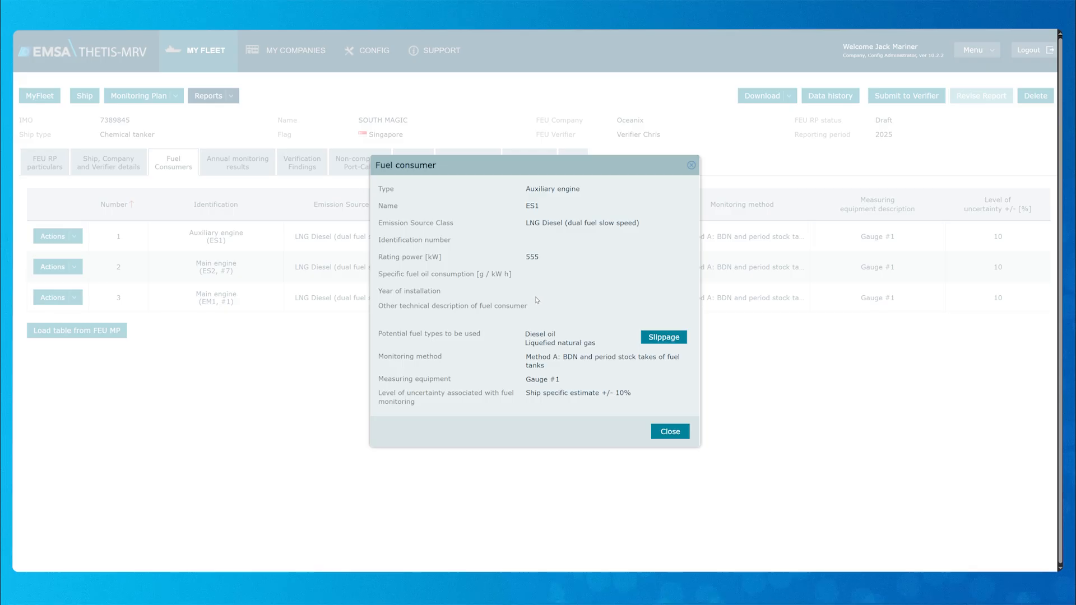
left_click(669, 434)
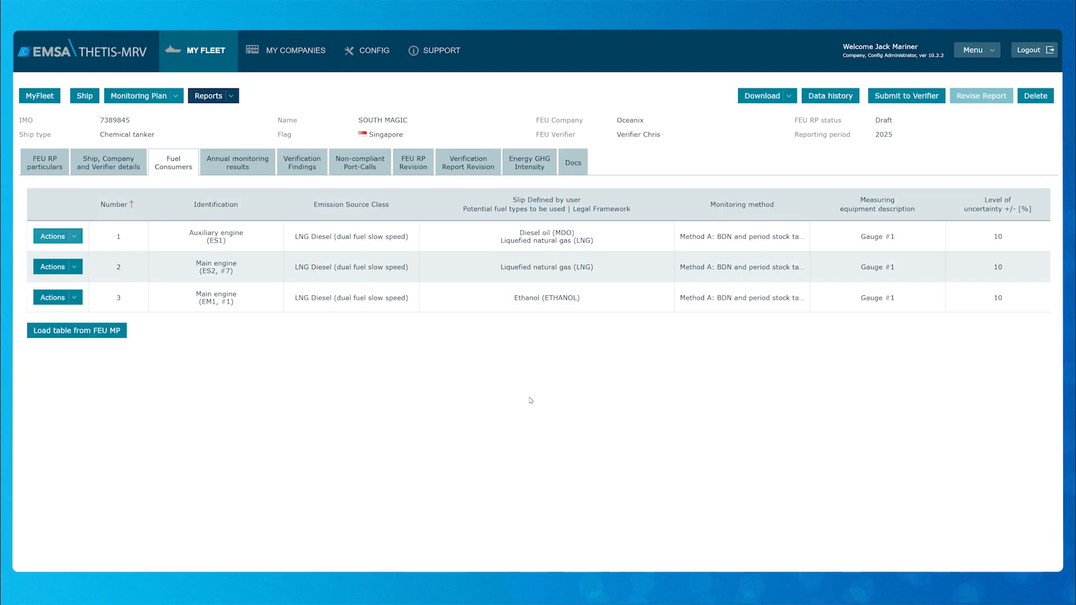
Step: Review the voyages, port calls and emission factors in the report's annual monitoring results
left_click(254, 169)
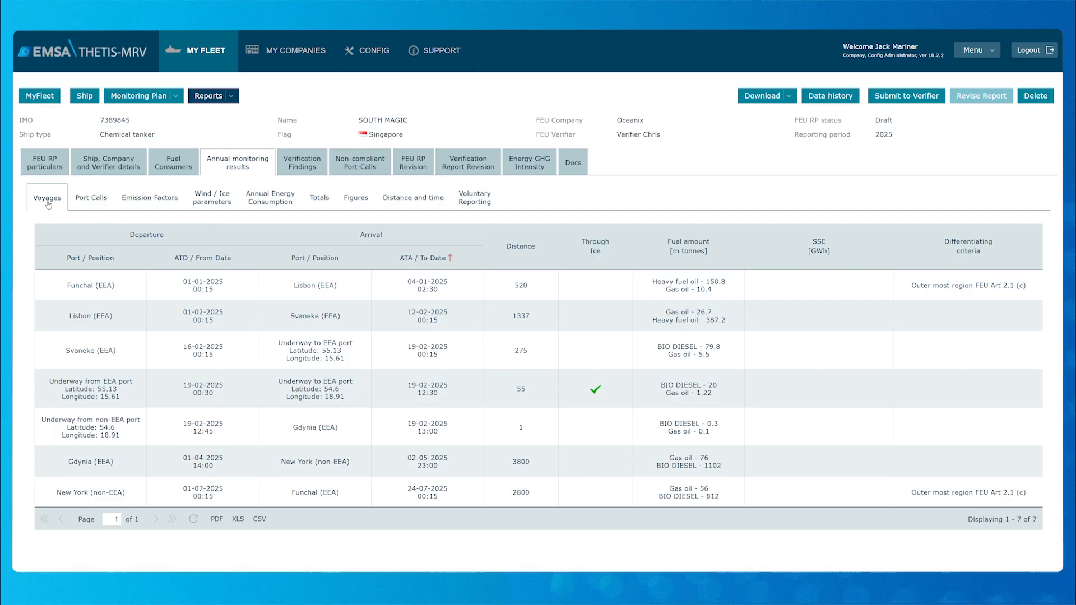
left_click(91, 202)
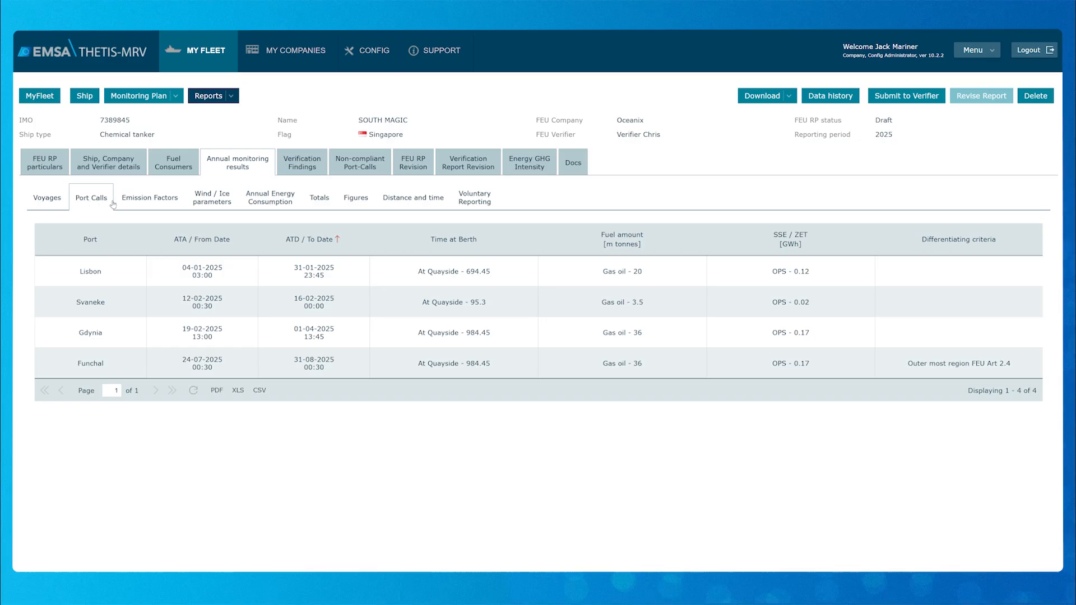
left_click(157, 199)
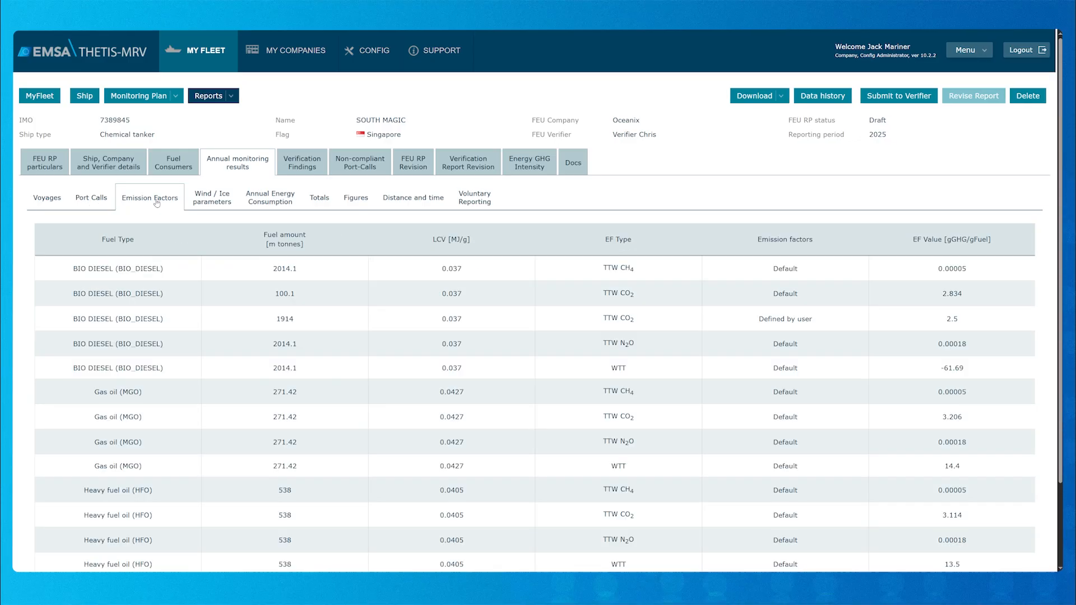
Step: Apply the sailing in ice (FuelEU Annex V) and wind factor (FuelEU Annex I) benefits in the ice/wind derogations and save
left_click(209, 202)
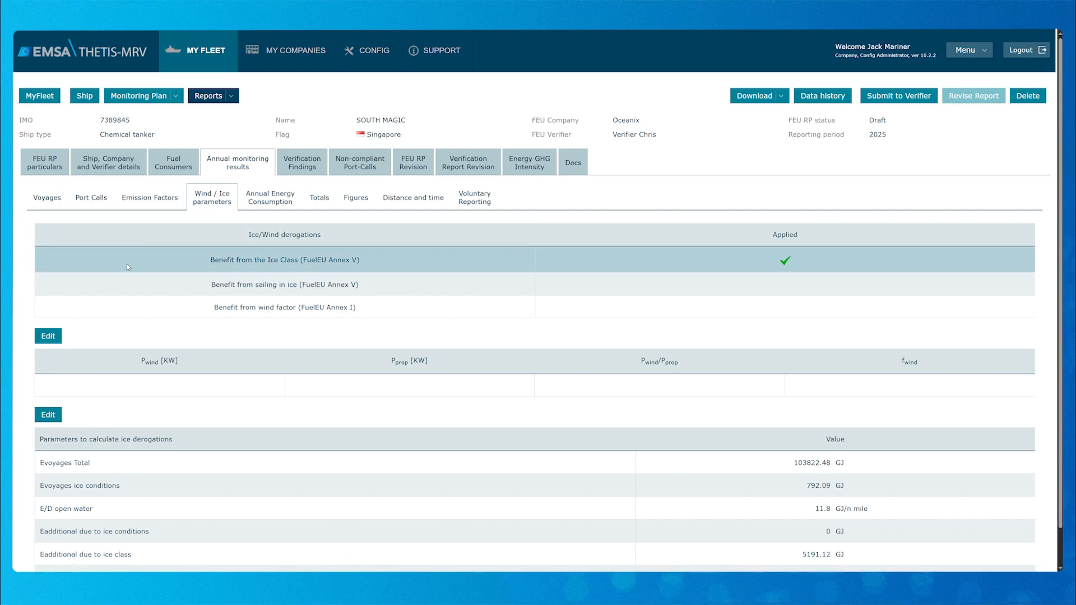
left_click(46, 337)
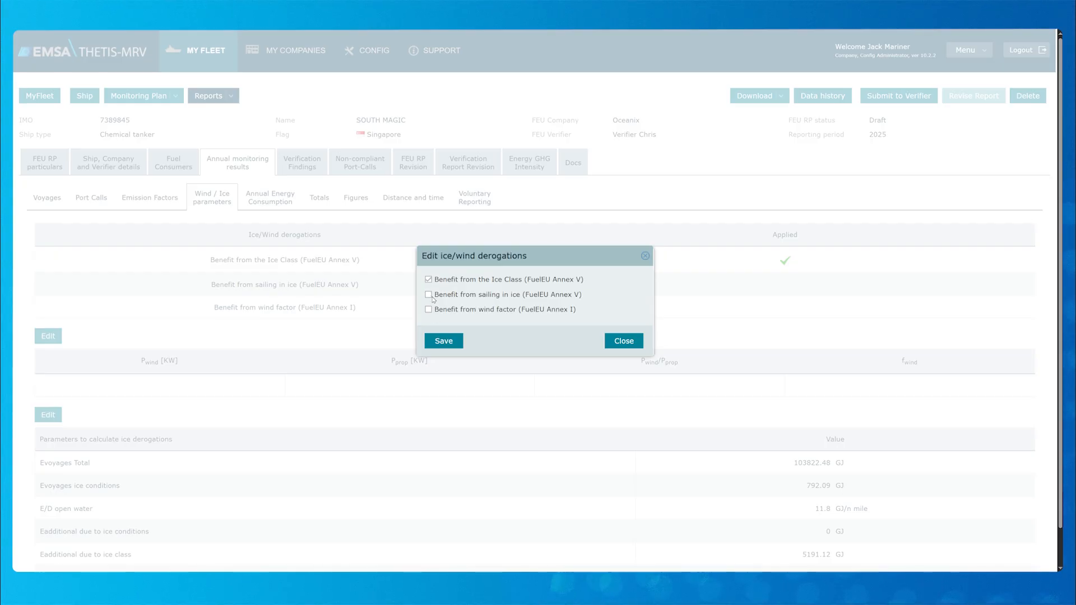
left_click(431, 297)
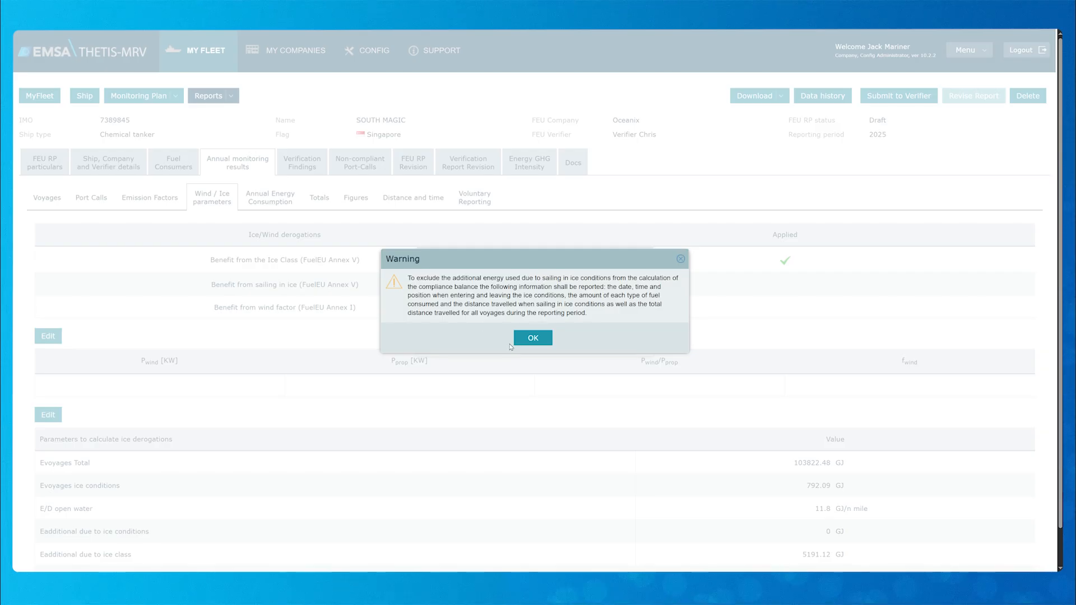
left_click(543, 341)
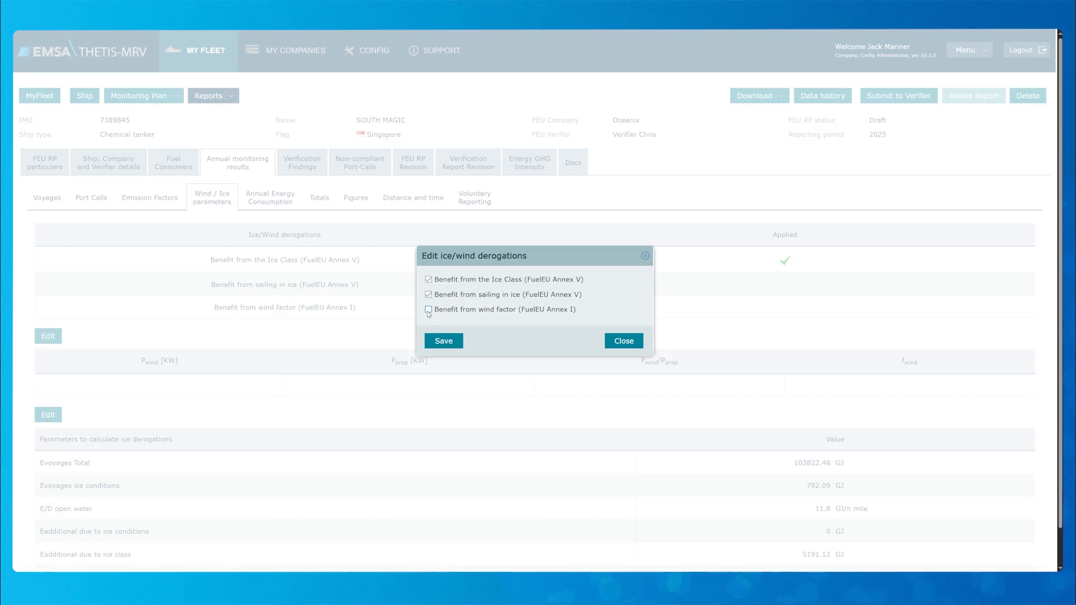
left_click(428, 310)
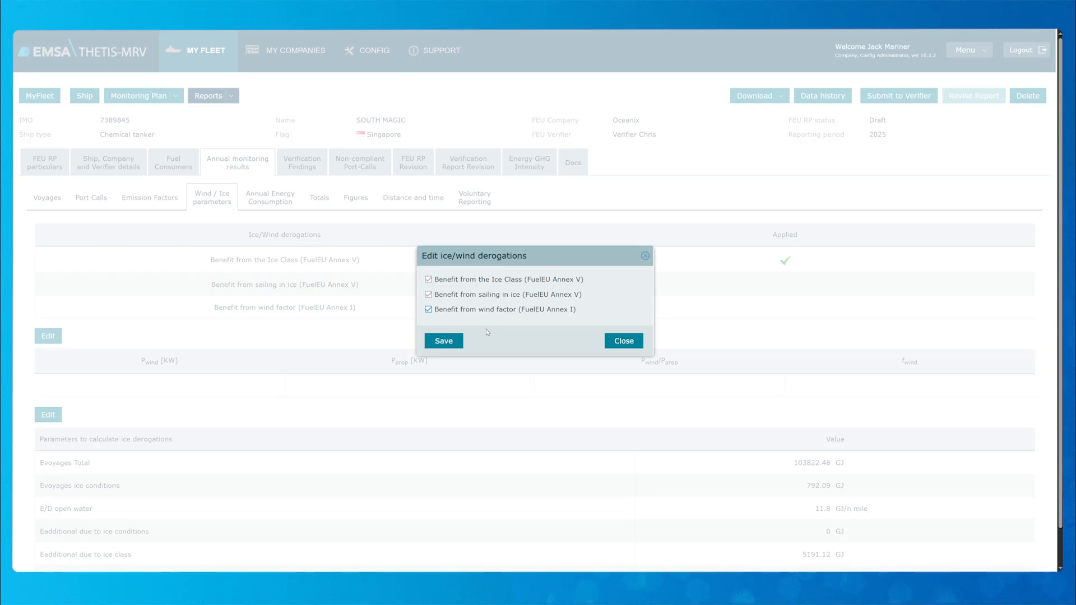
left_click(441, 343)
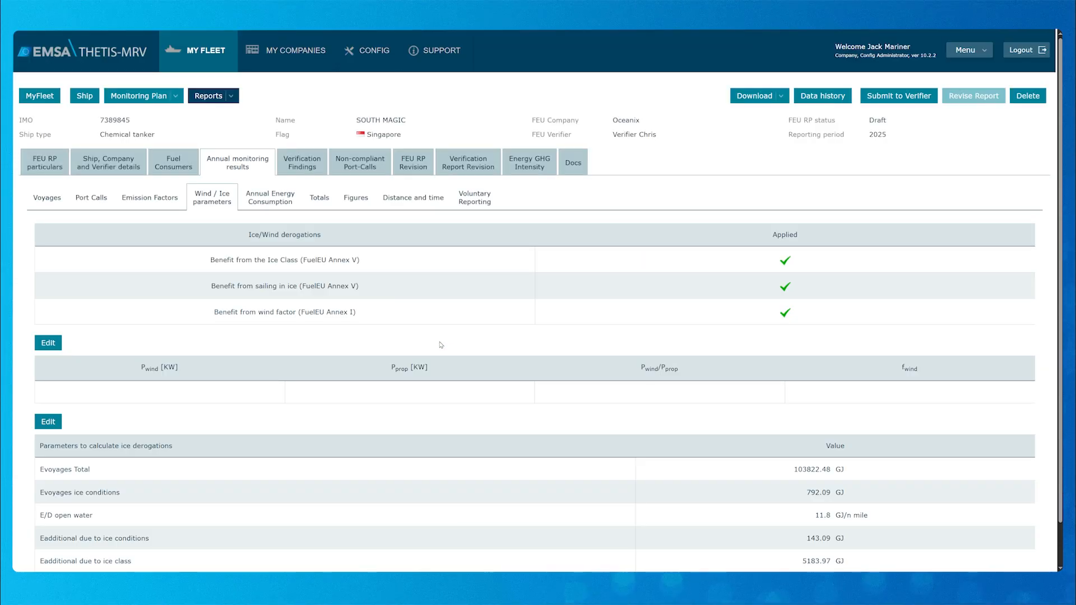
Step: Set the wind factor parameters Pwind to 1100 kW and Pprop to 10000 kW, save, and check the ice derogation parameters
left_click(49, 422)
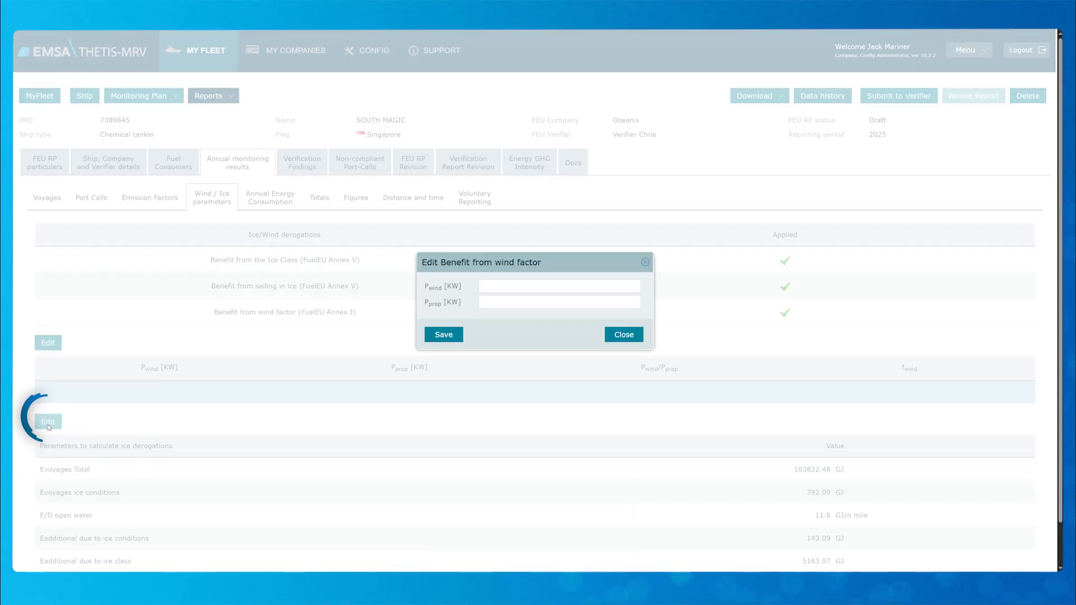
left_click(506, 287)
type("1100")
key("Tab")
type("10000")
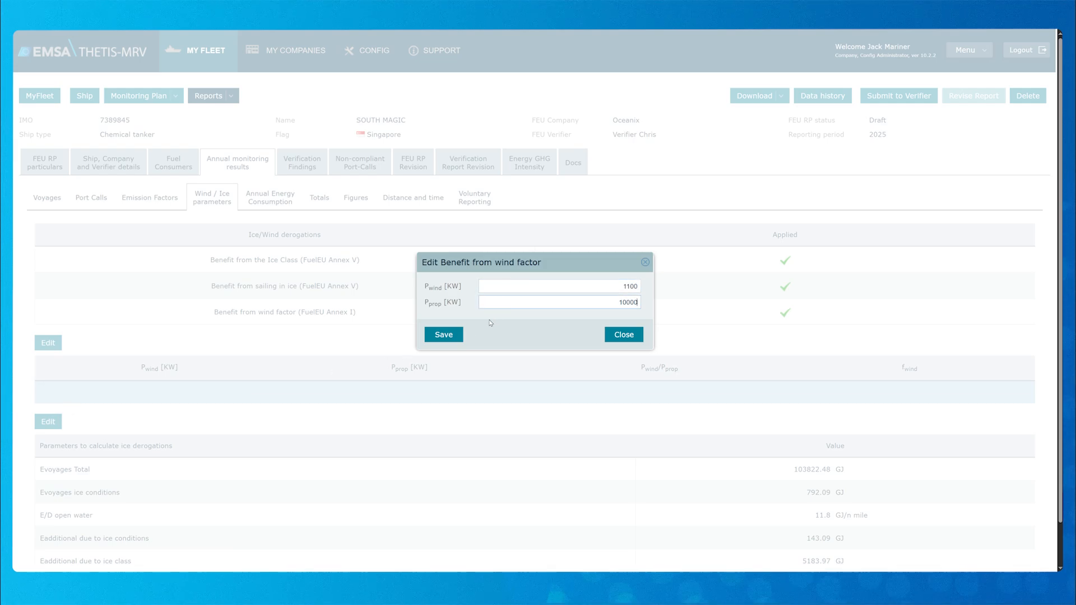
left_click(444, 335)
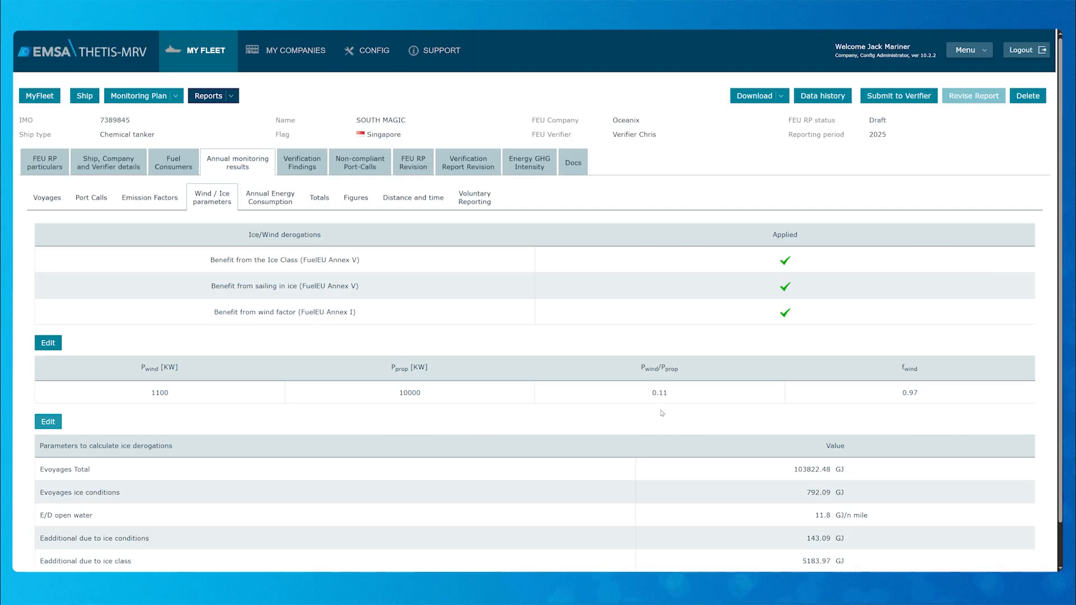
scroll(662, 413, "down", 2)
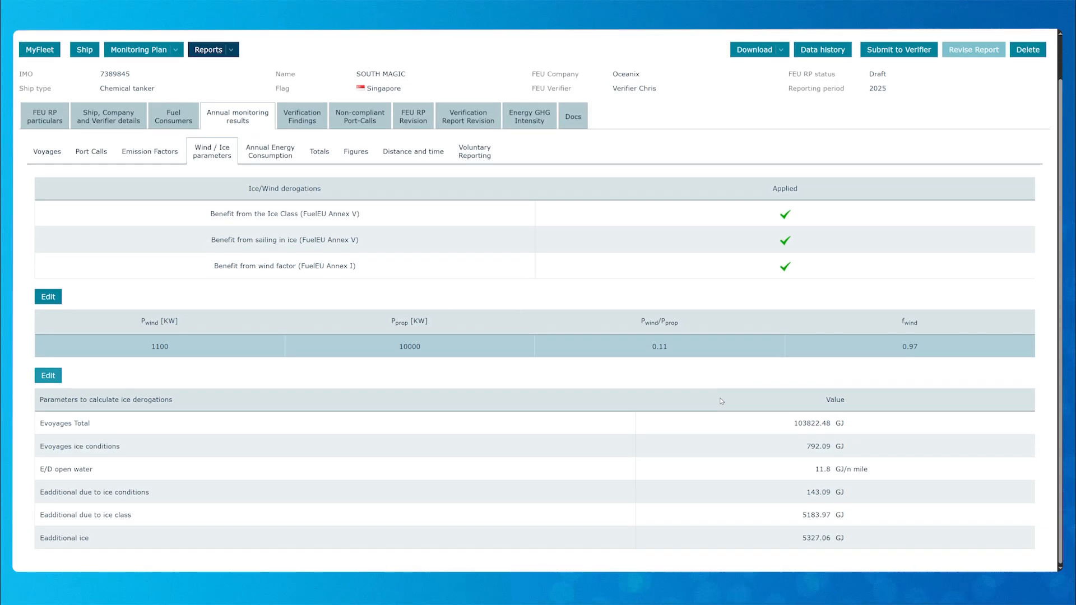
Step: Review the annual energy consumption by fuel type, emission source and activity, including the in-scope energy and ice derogation totals
left_click(271, 155)
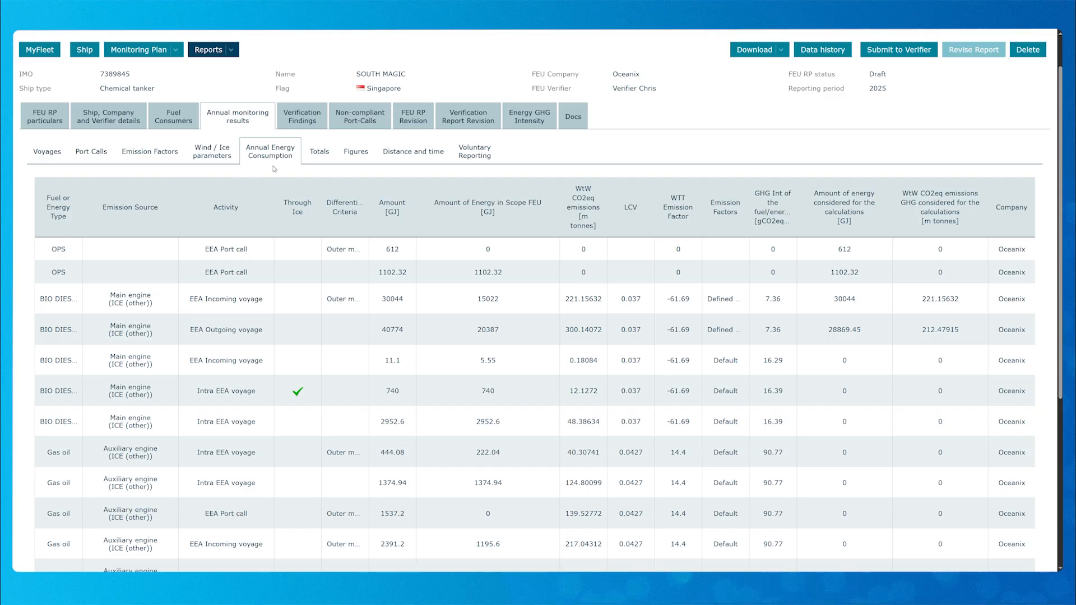
scroll(271, 336, "down", 3)
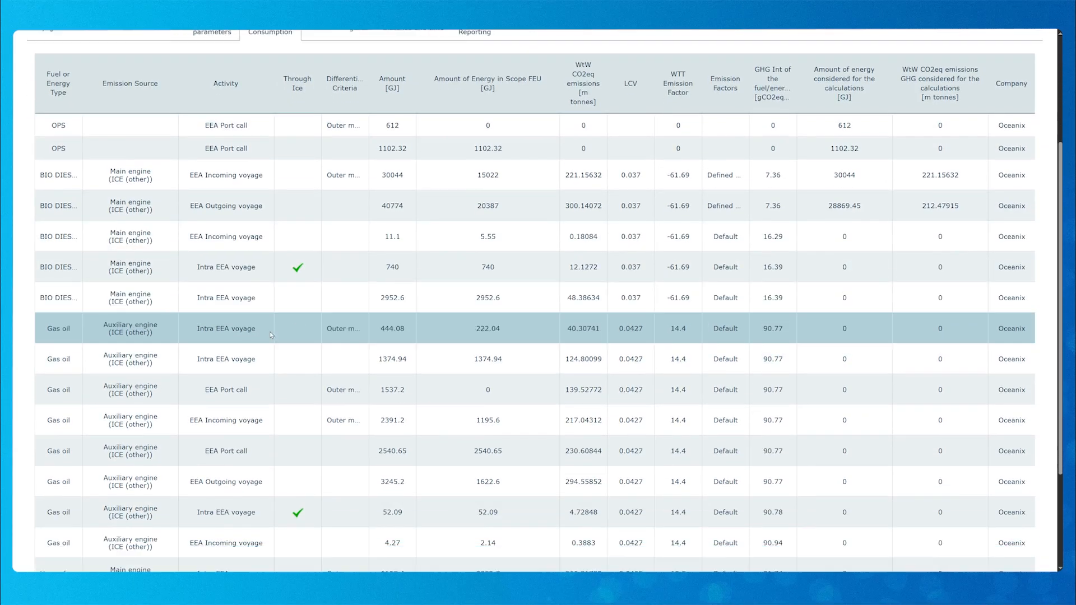
scroll(271, 347, "down", 2)
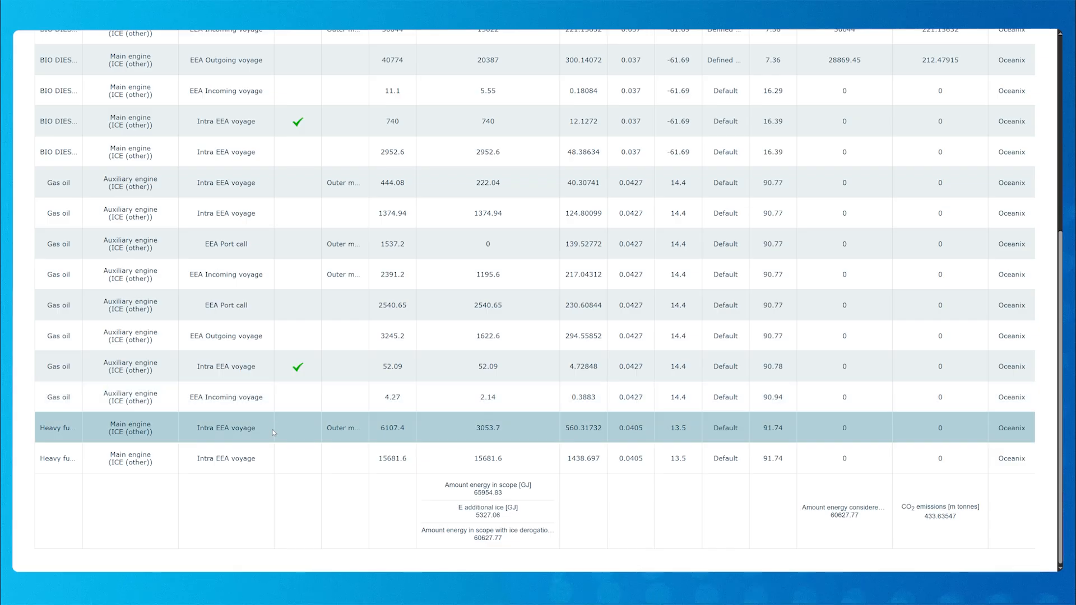
scroll(279, 483, "up", 5)
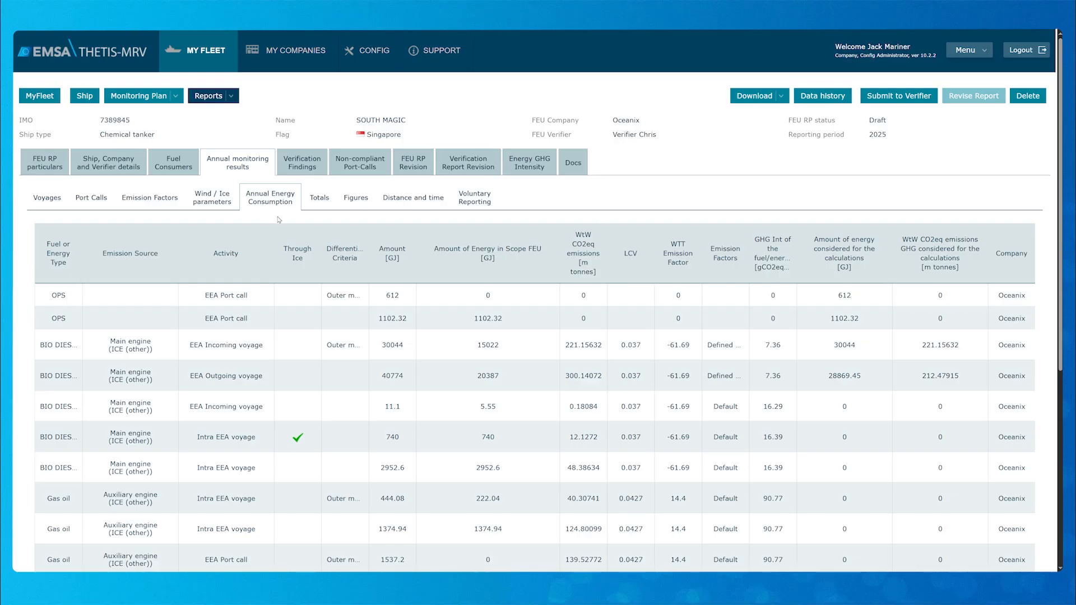
Step: Review the report's energy consumption totals, including the additional energy due to ice, and open the totals for editing
left_click(319, 199)
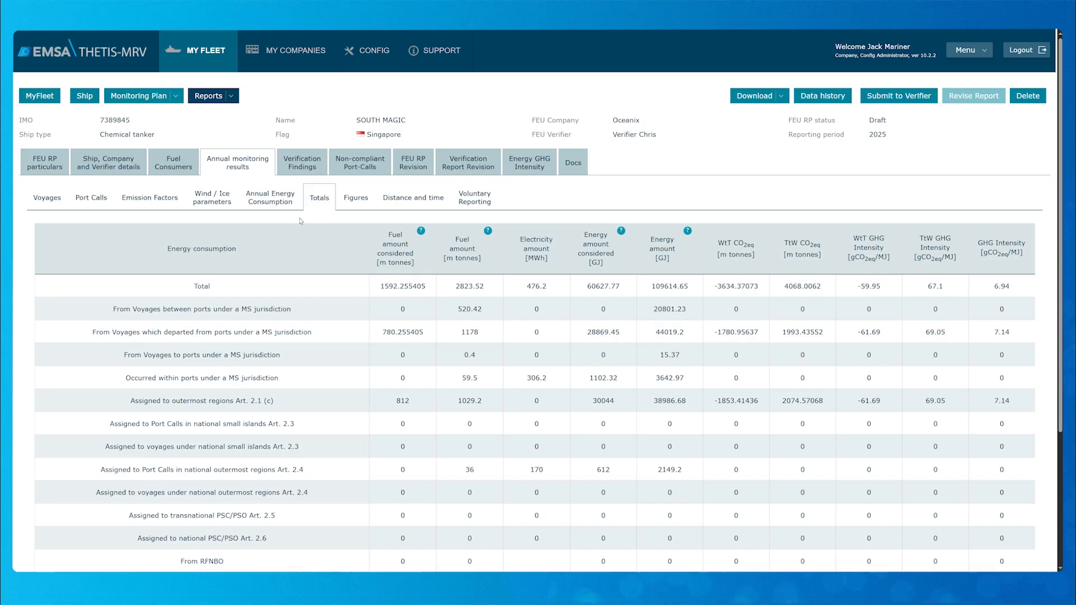
scroll(291, 305, "down", 2)
scroll(281, 329, "down", 2)
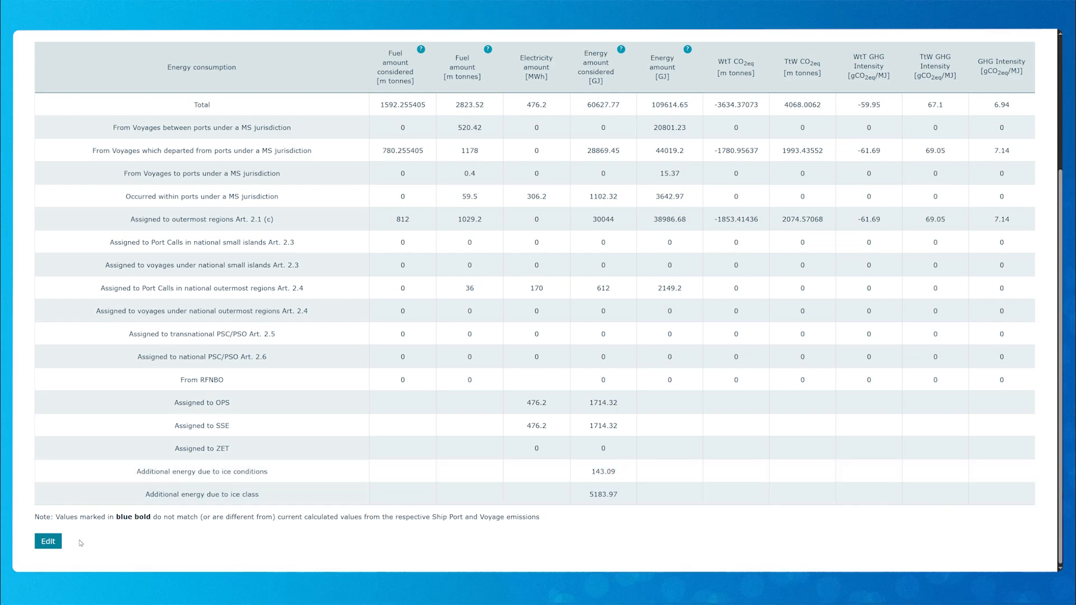
left_click(42, 549)
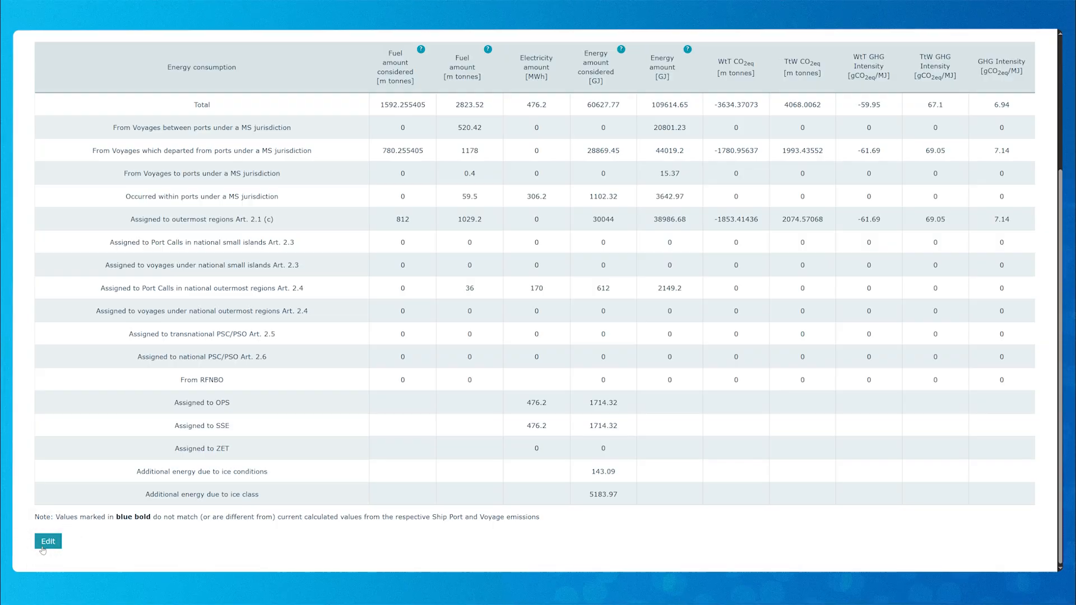